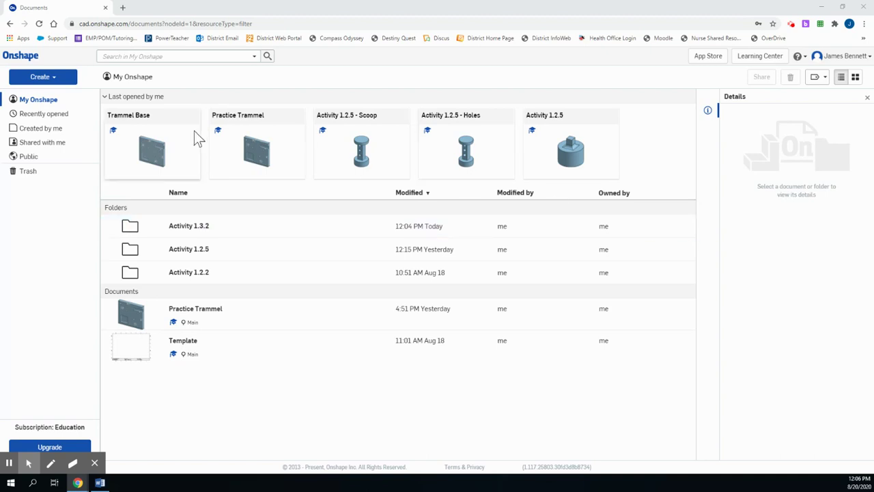
Create a new Onshape document named 'Activity 1.3.3'.
left_click(57, 80)
left_click(41, 93)
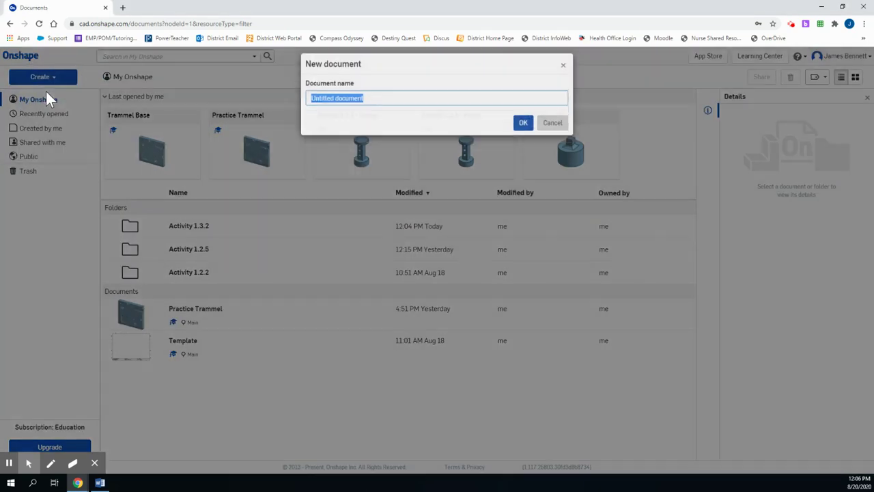
type("Activity 1.3.3")
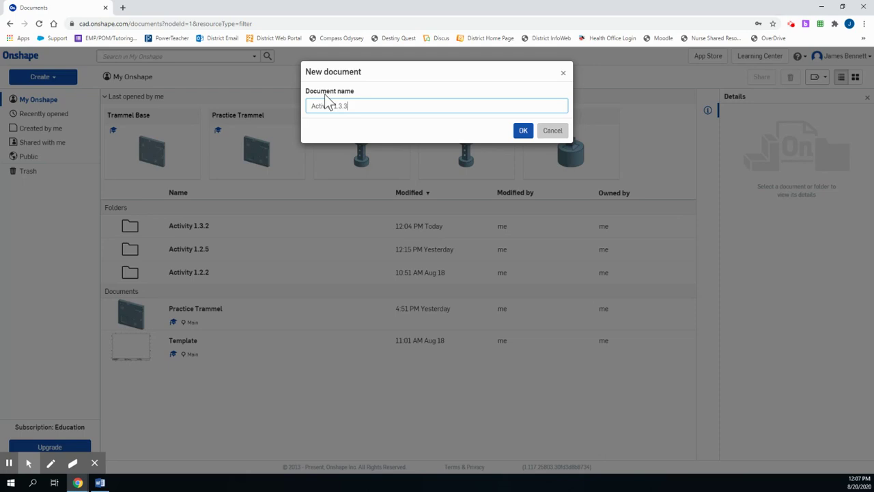
left_click(523, 130)
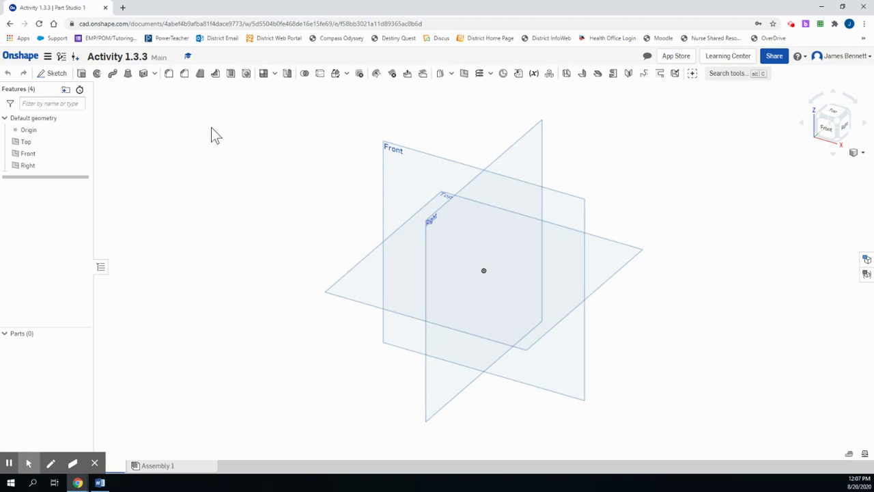
Start a sketch on the Front plane and view it straight on from the front.
left_click(48, 76)
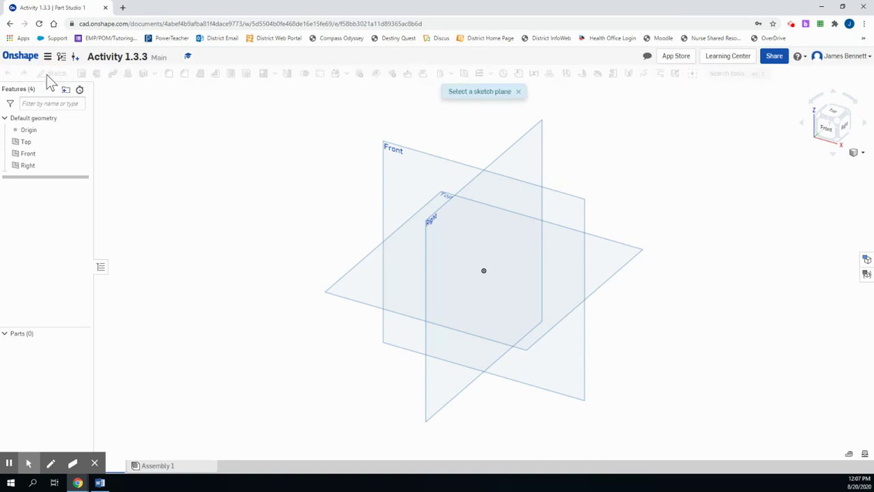
left_click(429, 154)
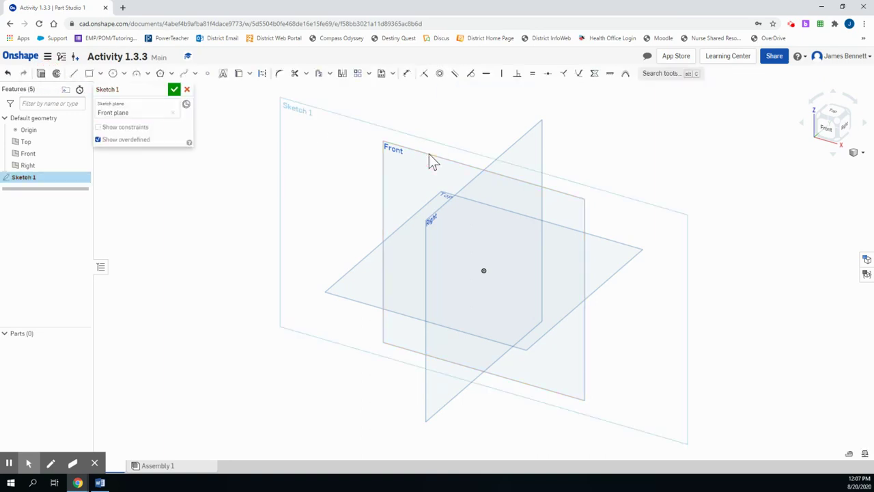
left_click(827, 132)
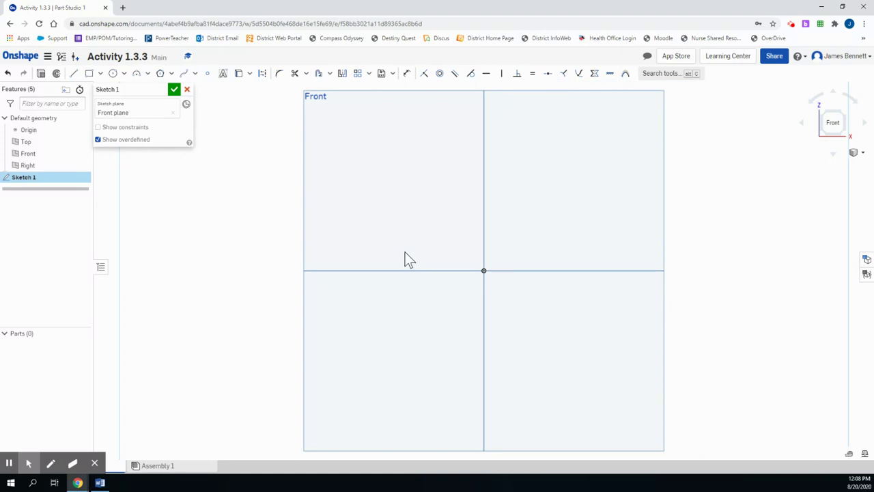
Draw the base line along the horizontal axis through the origin.
left_click(72, 75)
left_click(484, 271)
left_click(576, 270)
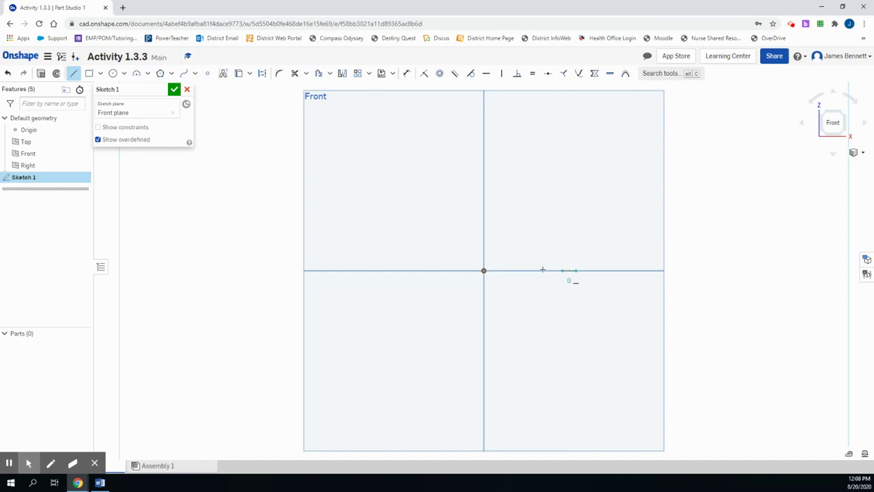
left_click(379, 271)
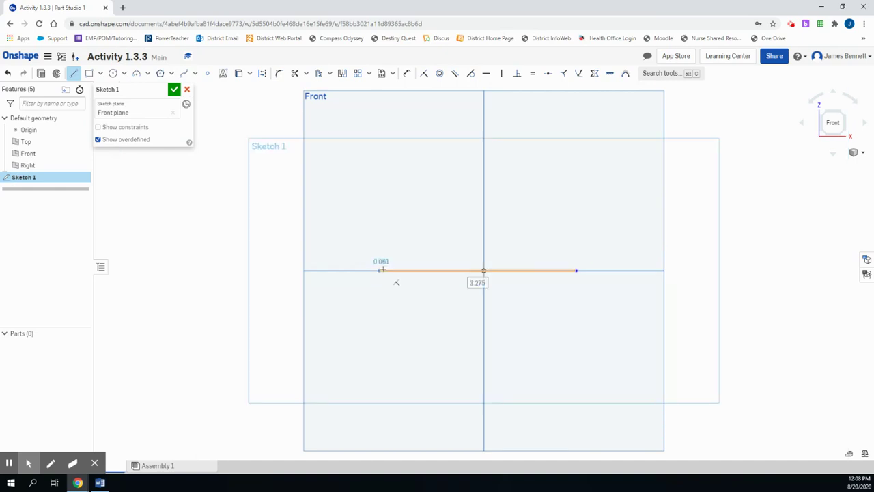
left_click(381, 270)
Draw the stepped profile from the base's left end, closing it at the right end.
left_click(380, 270)
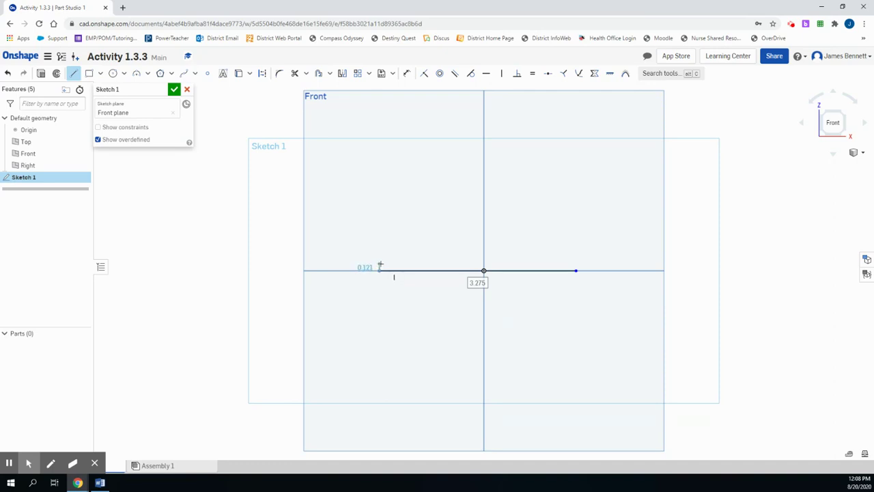
left_click(377, 223)
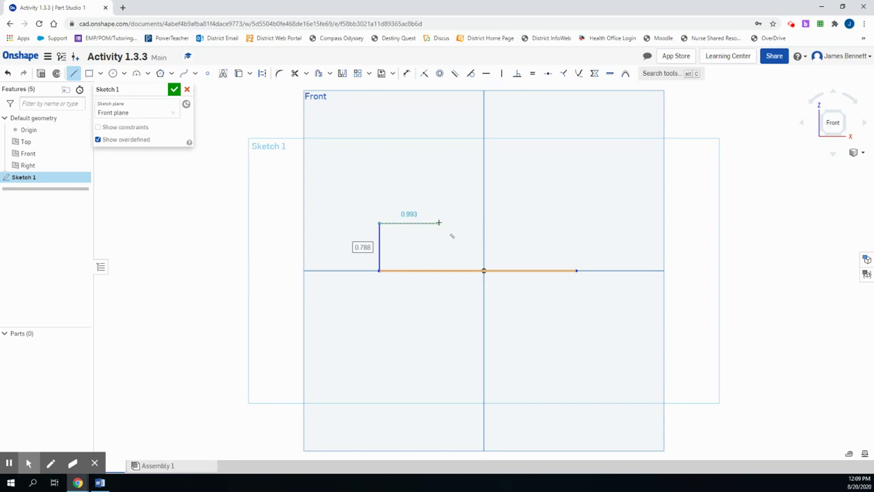
left_click(438, 223)
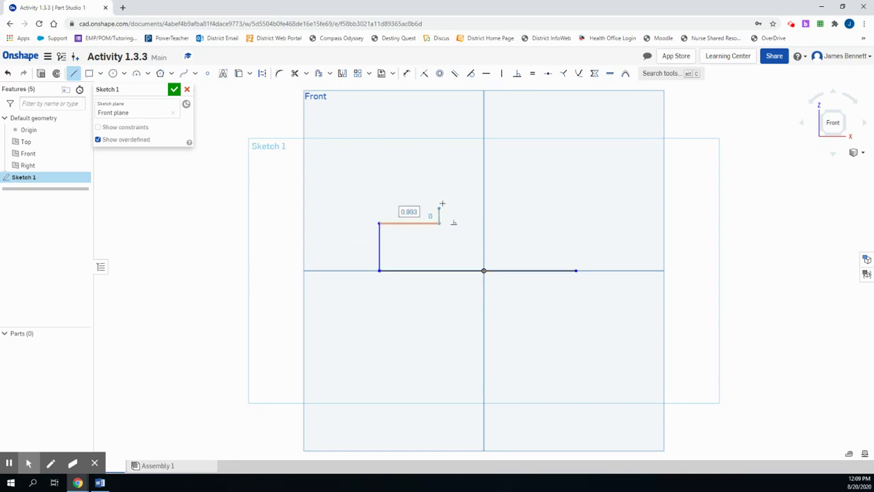
left_click(476, 182)
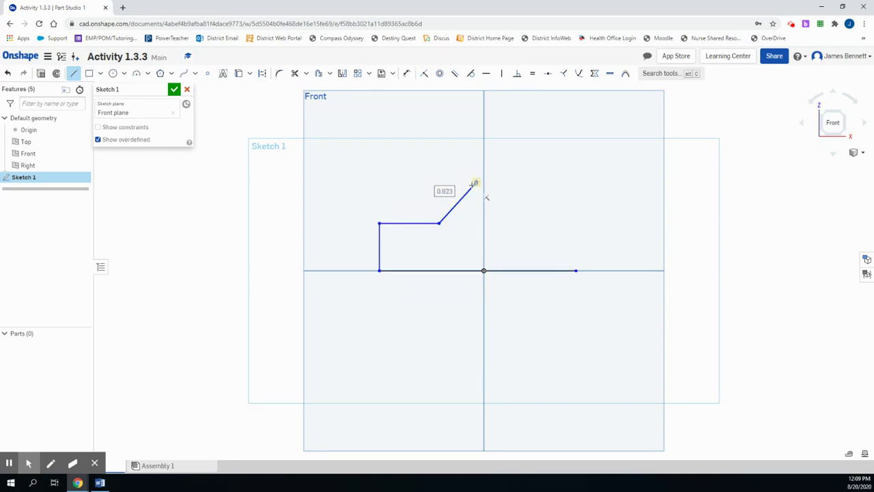
left_click(477, 151)
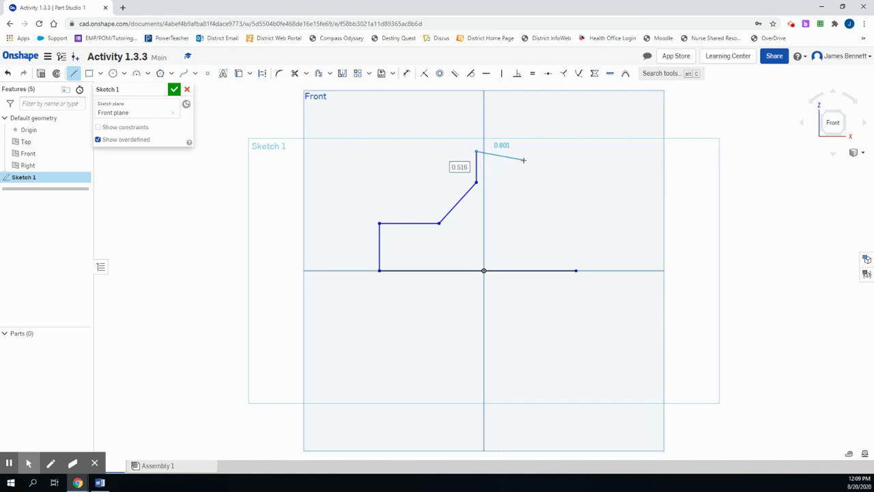
left_click(524, 160)
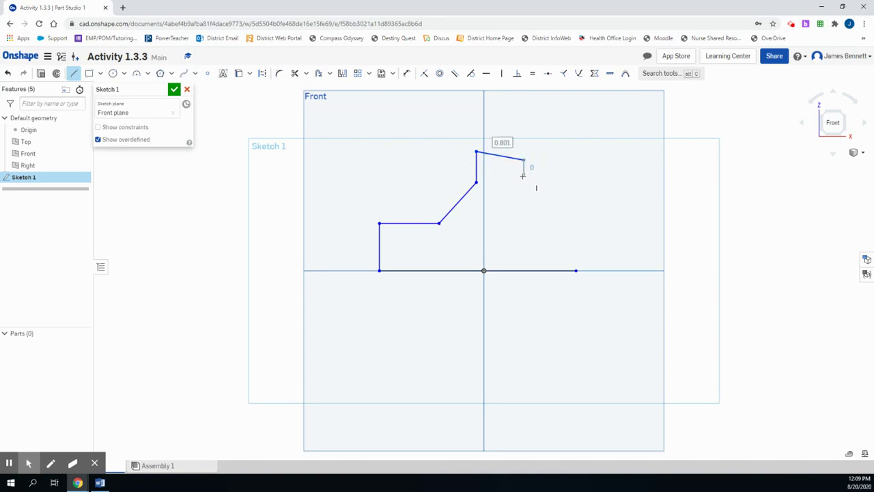
left_click(523, 182)
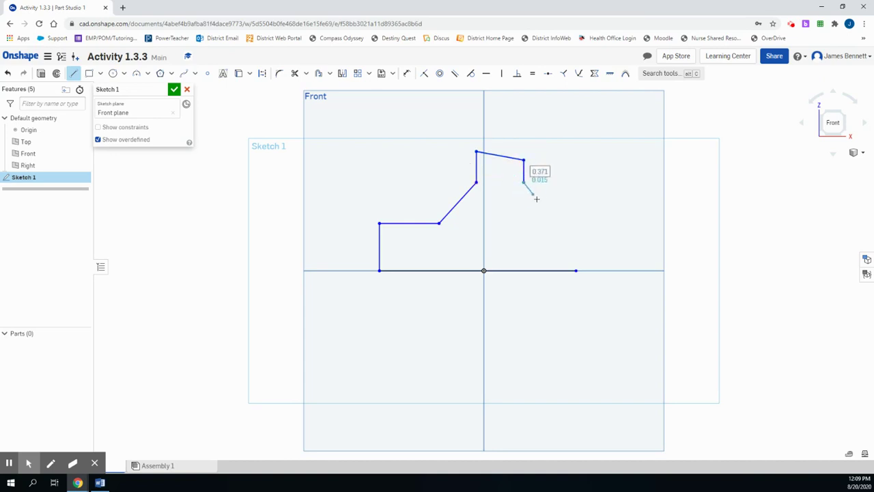
left_click(572, 217)
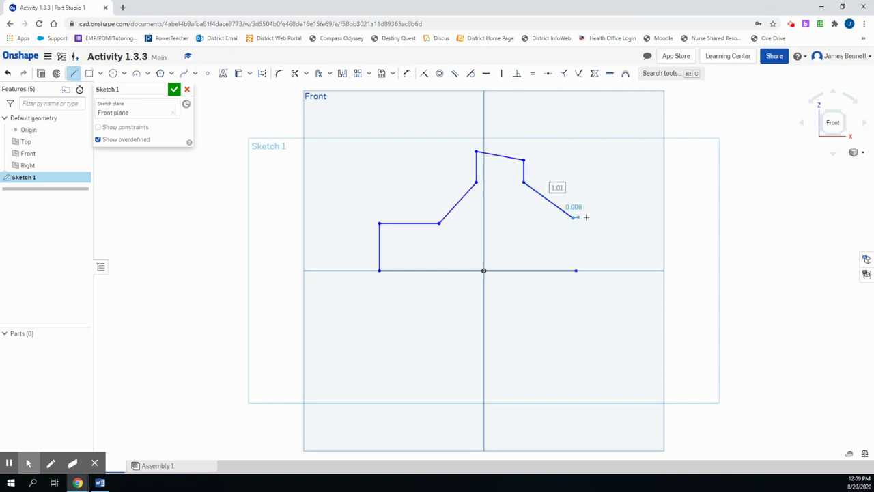
left_click(621, 217)
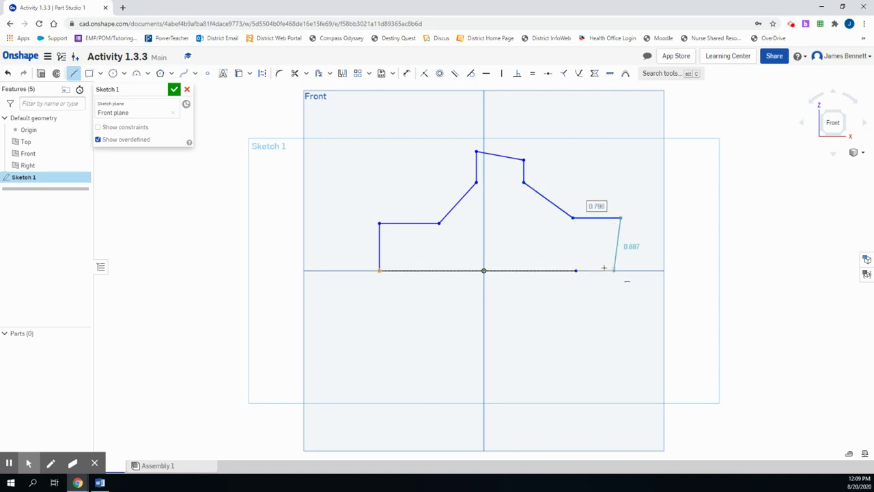
left_click(577, 271)
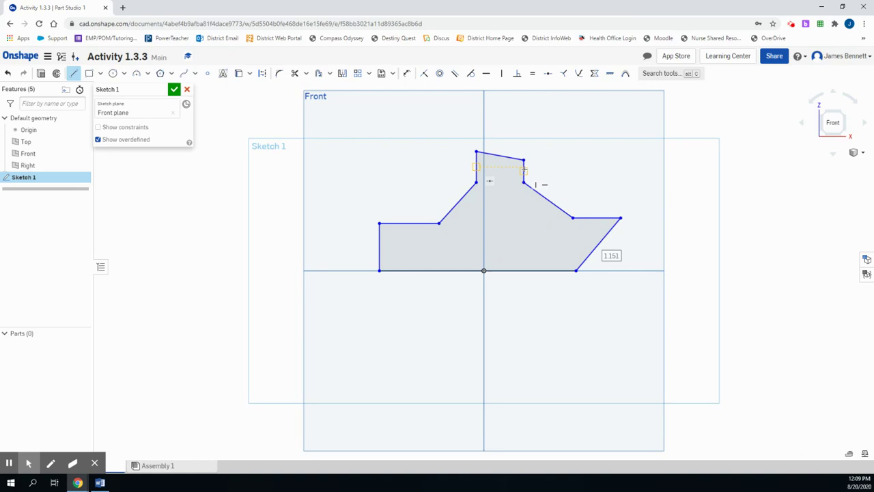
Make the side edges parallel and the slanted right edge perpendicular to the bottom.
left_click(454, 73)
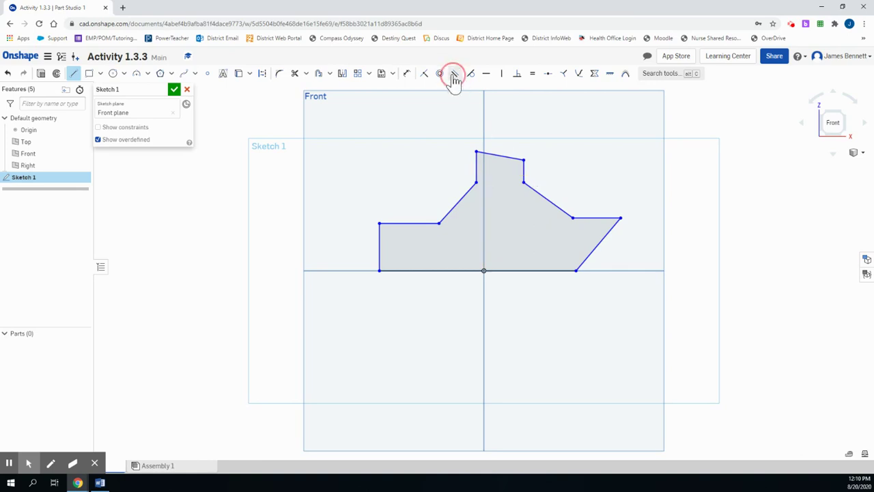
left_click(476, 167)
left_click(524, 170)
left_click(516, 75)
left_click(563, 270)
left_click(582, 263)
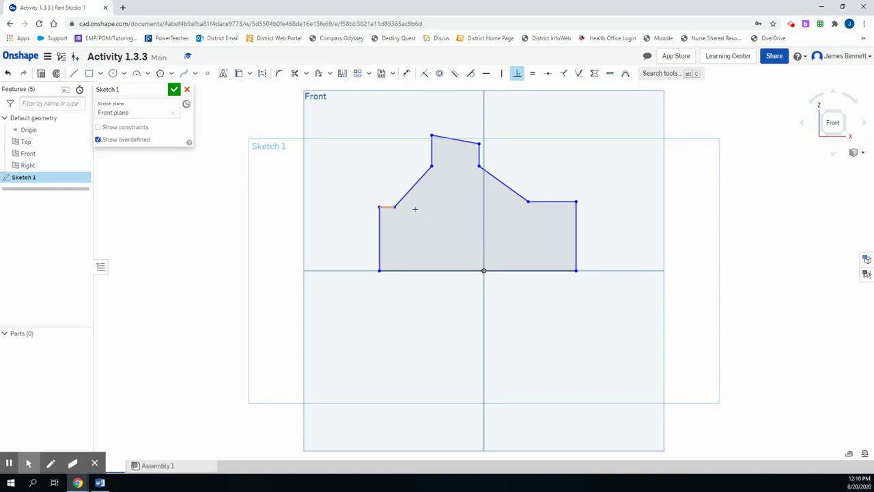
Constrain the right shoulder, short top-left edge and sloped top edge horizontal.
left_click(486, 73)
left_click(545, 202)
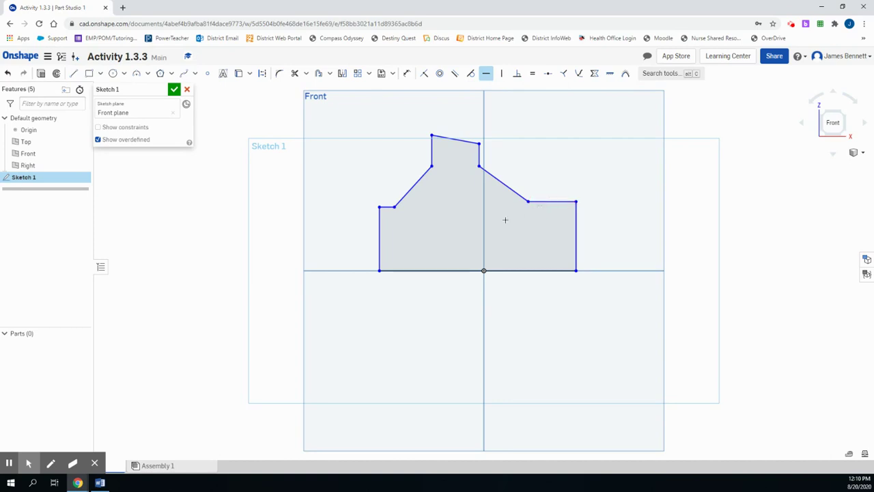
left_click(386, 206)
left_click(389, 207)
left_click(450, 138)
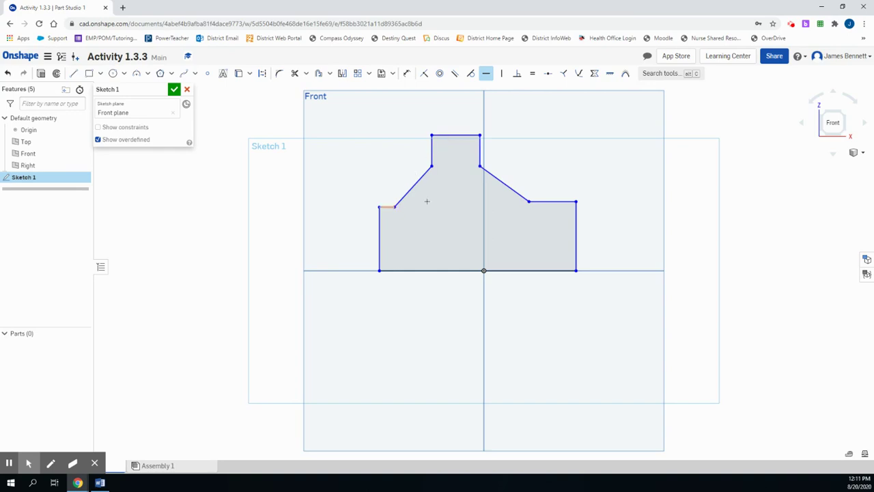
Make the two shoulder edges equal and the two diagonal edges equal.
left_click(532, 74)
left_click(550, 202)
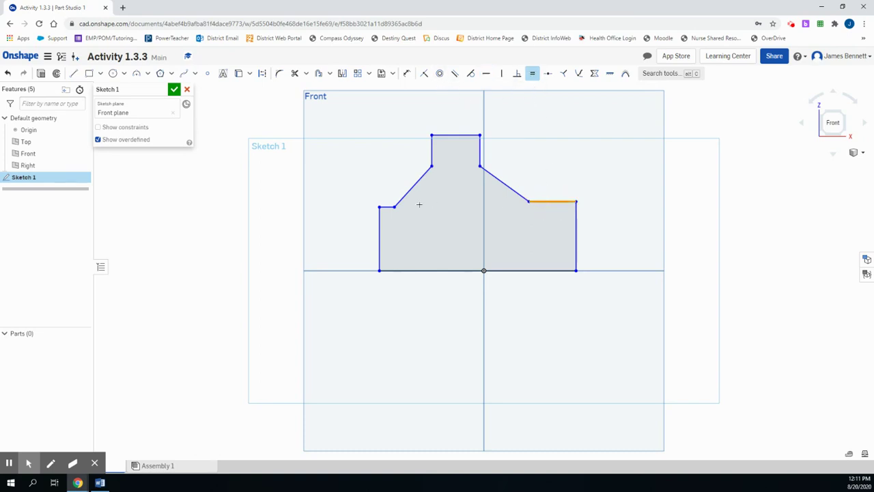
left_click(384, 207)
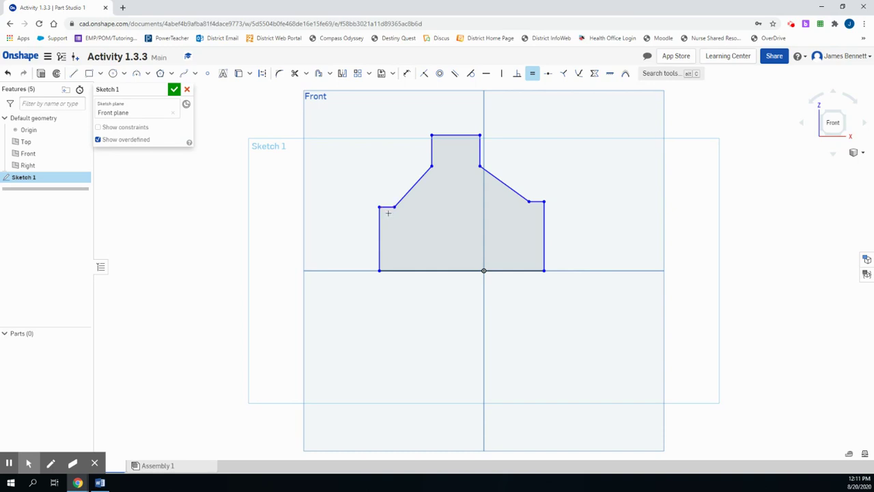
left_click(414, 186)
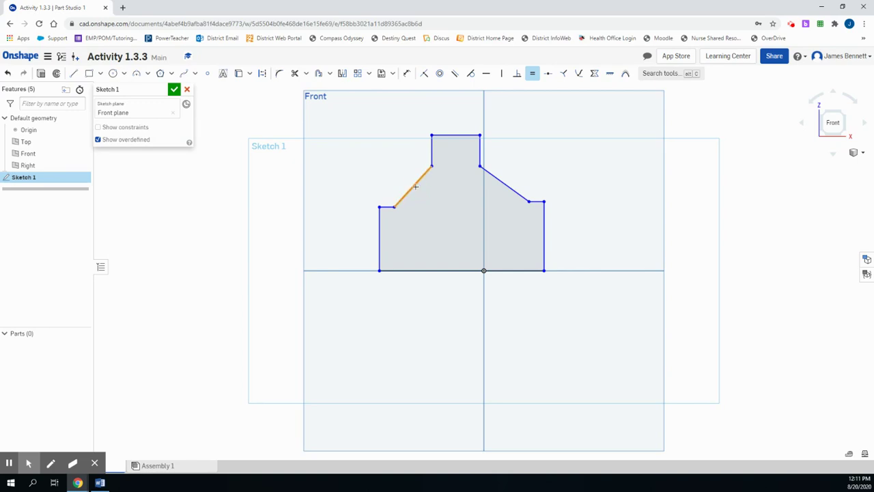
left_click(500, 181)
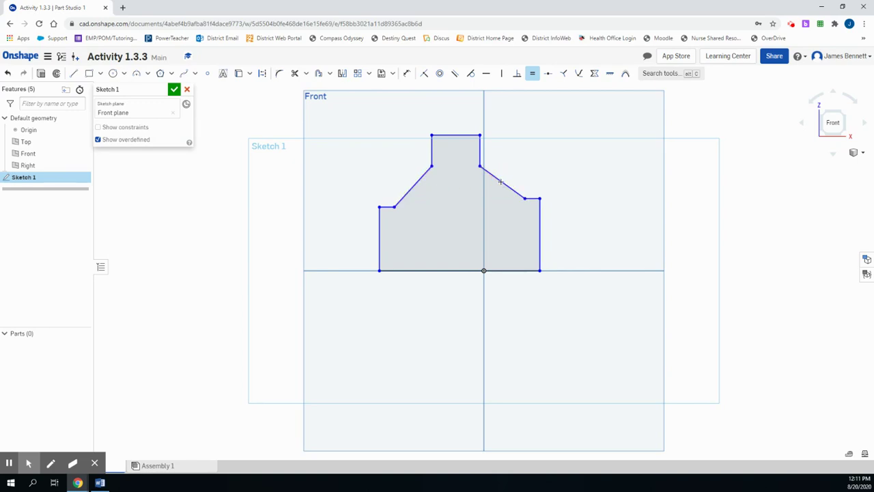
Level the right outer corner point horizontally with the left corner point.
left_click(486, 74)
left_click(540, 199)
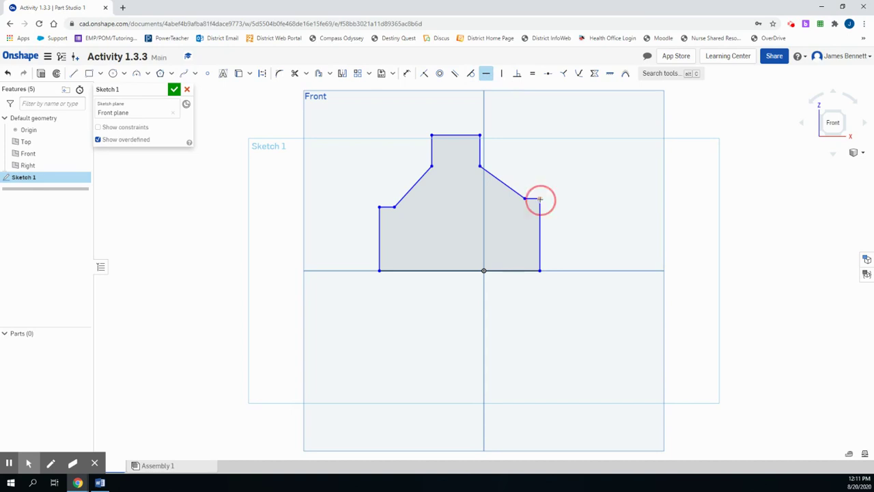
left_click(379, 207)
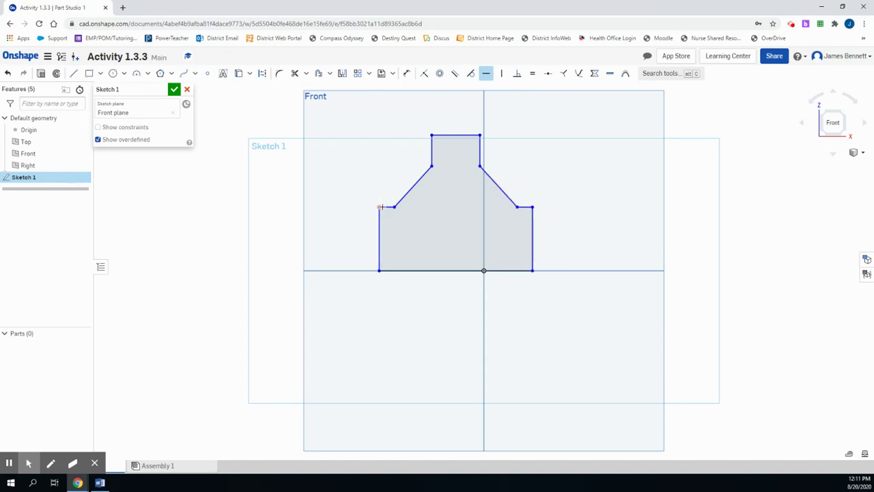
Exit the constraint tool and drag the right, top and left edges to test the constraints.
right_click(257, 154)
left_click(266, 159)
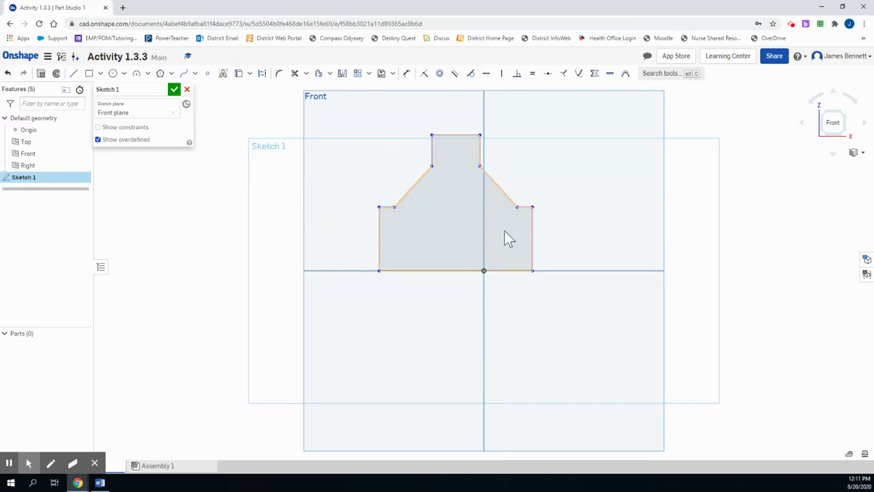
left_click_drag(533, 231, 576, 233)
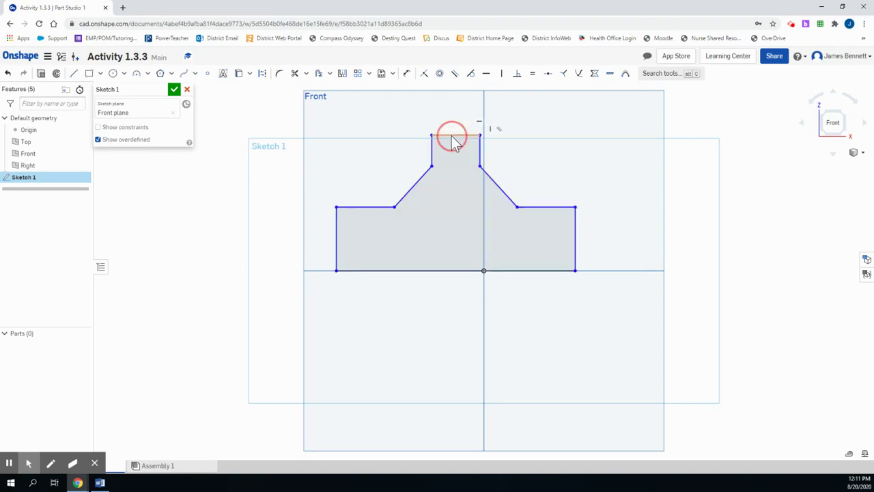
mouse_move(456, 136)
left_mouse_down()
mouse_move(454, 158)
mouse_move(452, 130)
left_mouse_up()
left_click(623, 261)
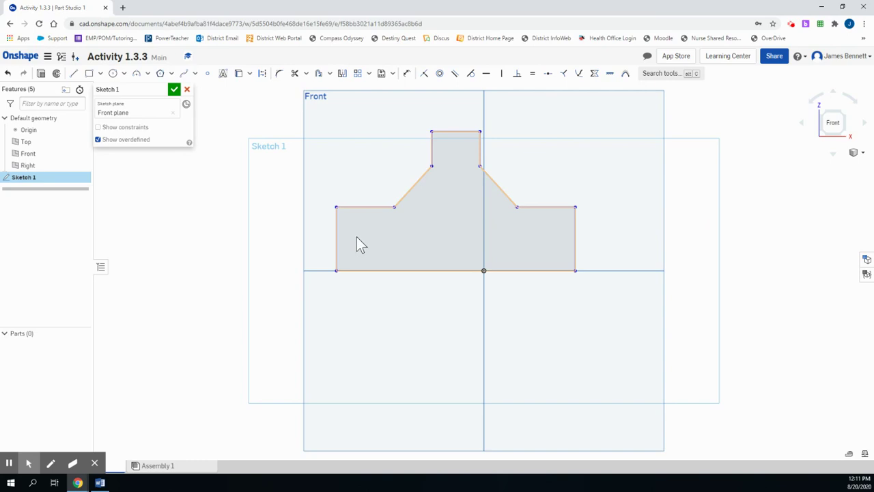
left_click(337, 233)
left_click_drag(346, 231, 351, 231)
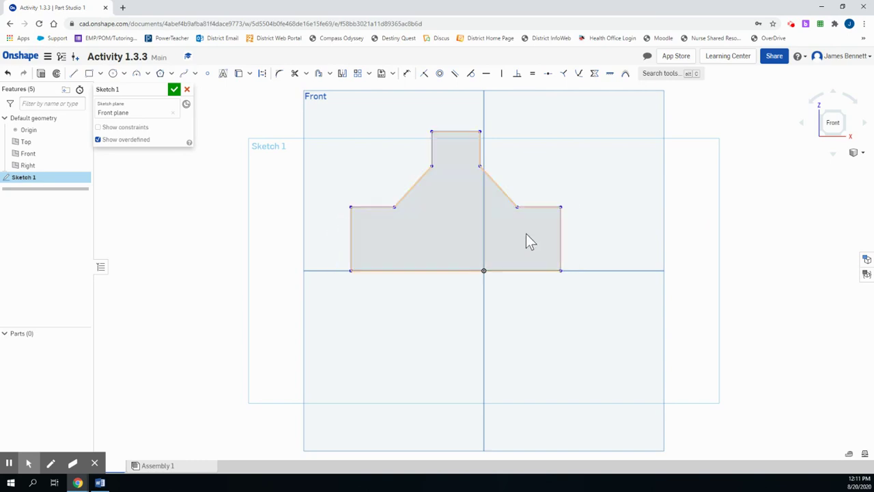